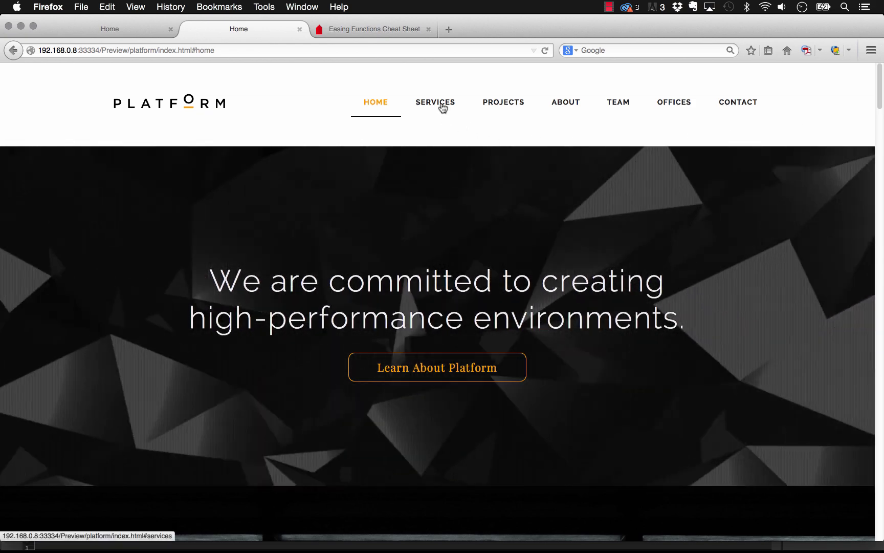
- Test the Services and Projects navigation links in the Platform site preview, and return to the start of the page
click(440, 106)
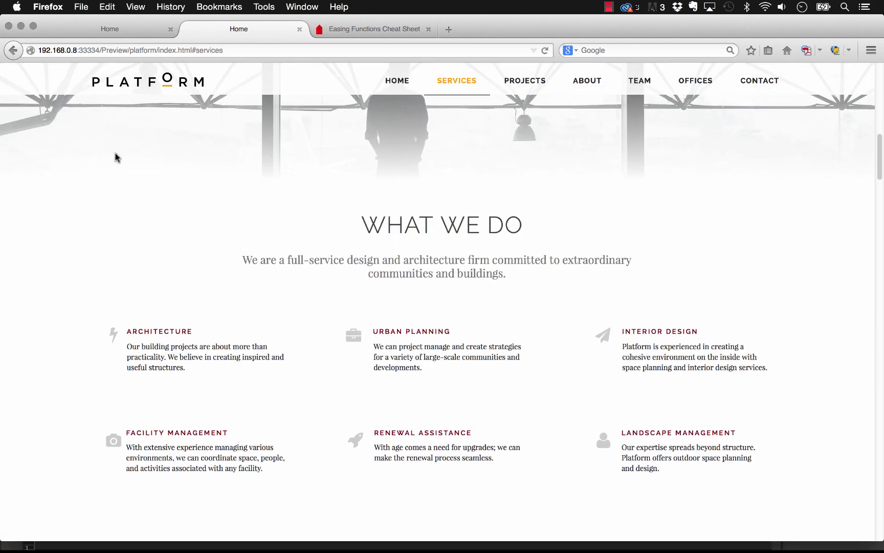
click(525, 86)
scroll(536, 194, up, 15)
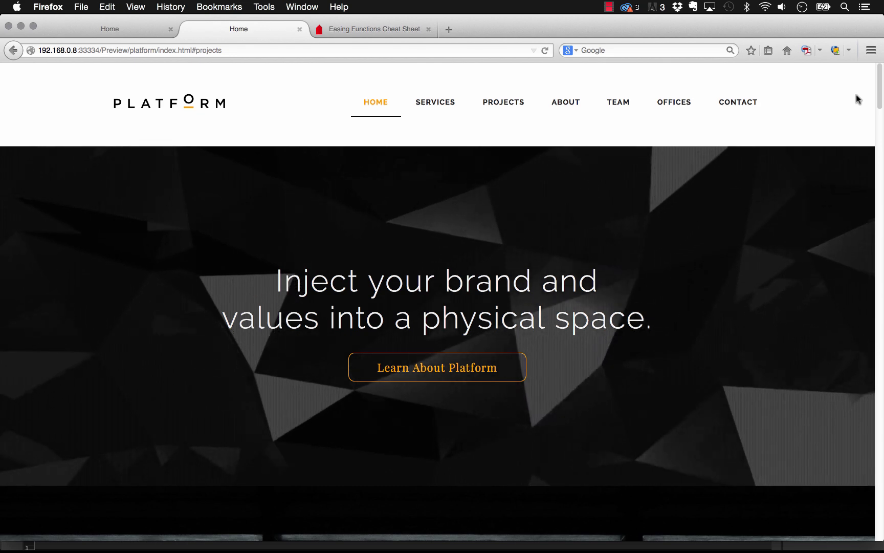
- Scroll gradually from the hero banner down to the What We Do section to examine the page's scrolling behaviour
scroll(858, 99, down, 4)
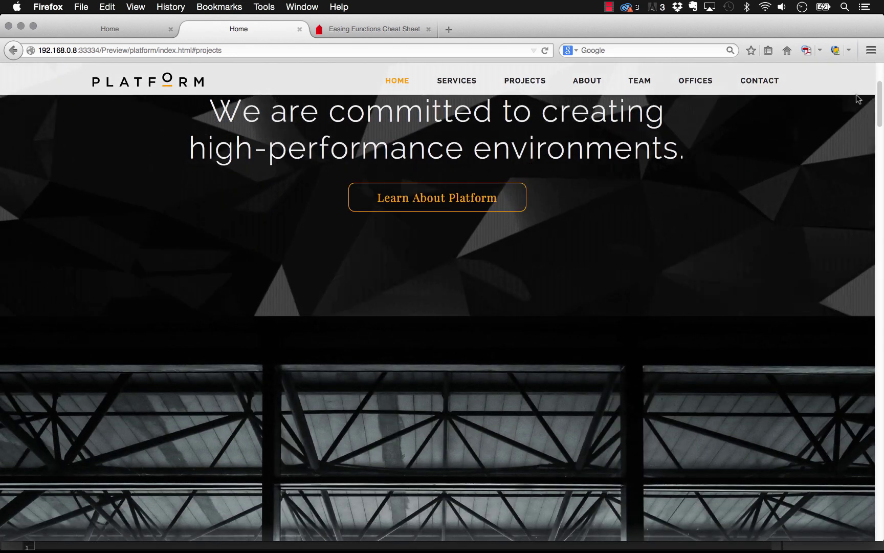
scroll(858, 98, down, 2)
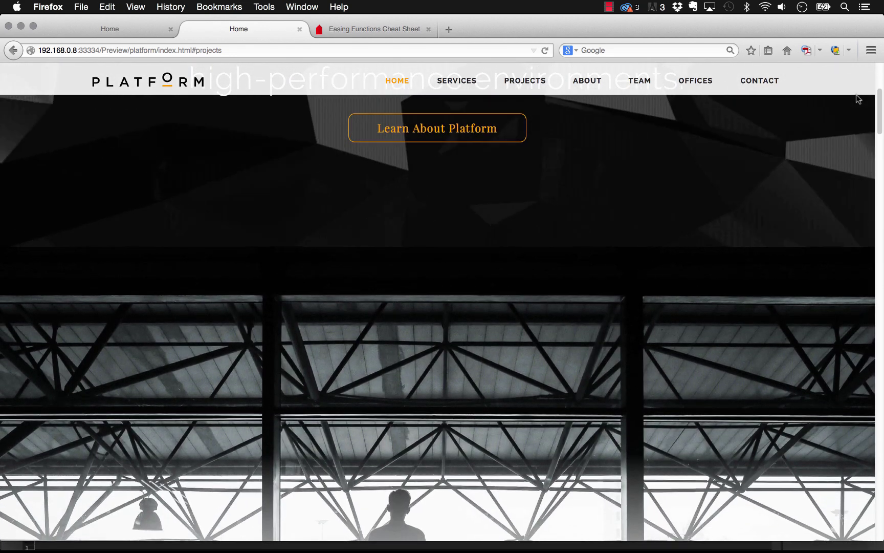
scroll(858, 99, up, 1)
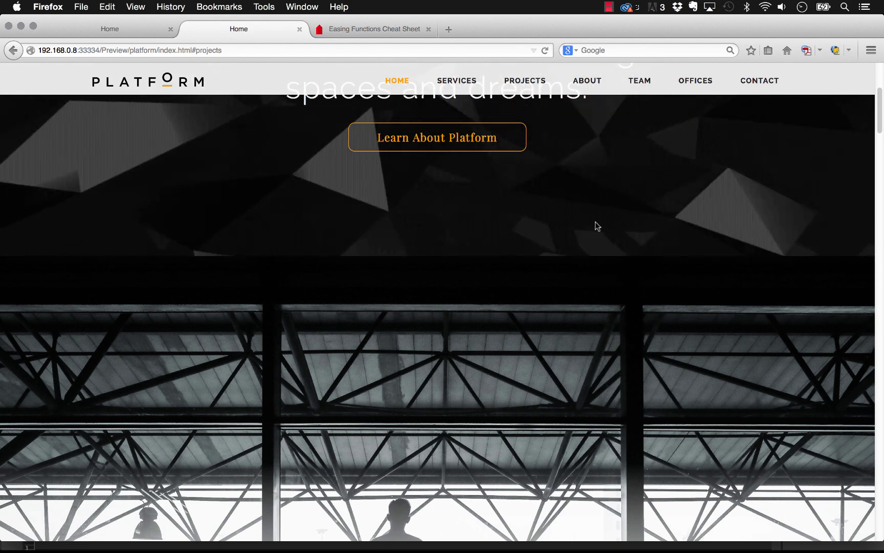
scroll(599, 340, down, 4)
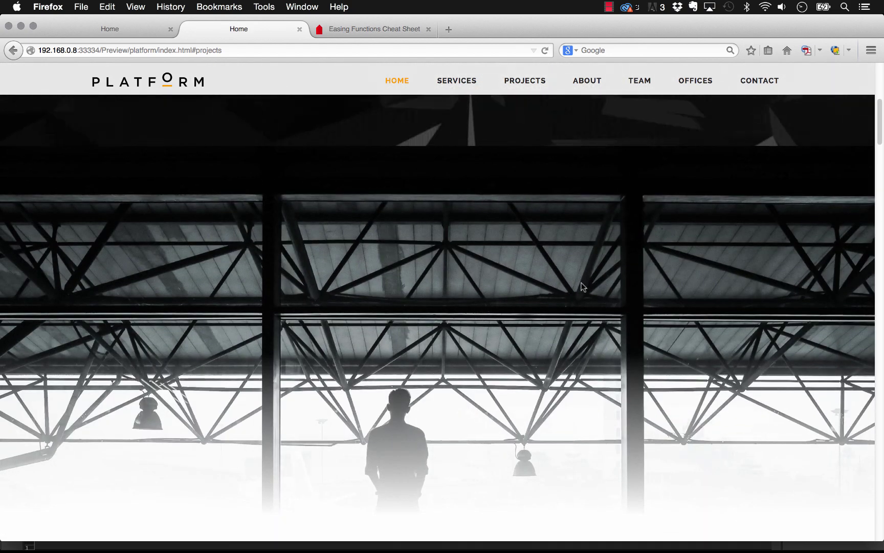
scroll(556, 311, down, 6)
scroll(670, 280, up, 1)
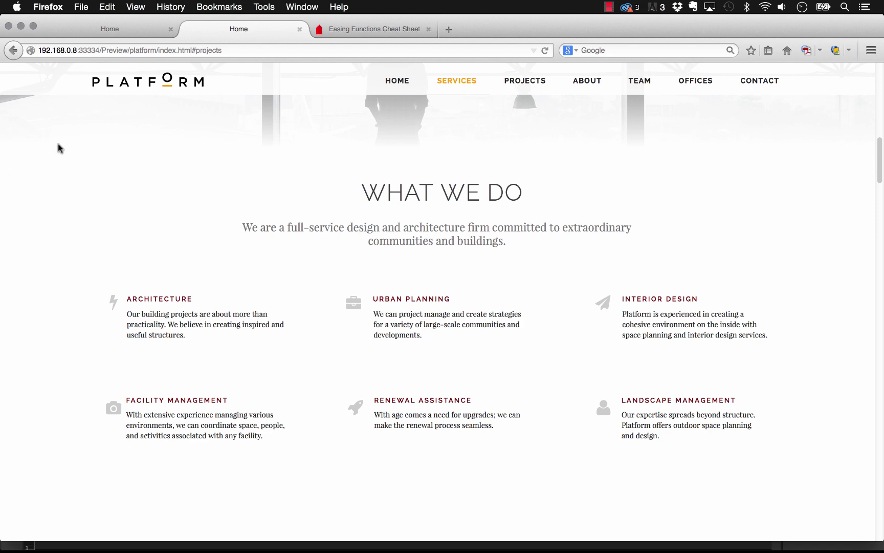
- Switch to the other Home preview and scroll from its start through each section down to the Contact Us form
click(93, 32)
scroll(877, 161, up, 10)
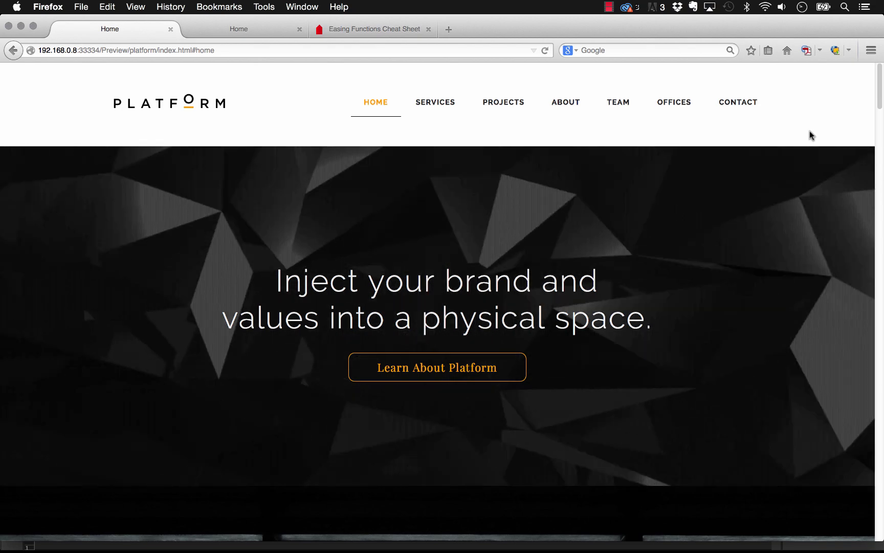
scroll(809, 134, down, 2)
scroll(810, 134, down, 5)
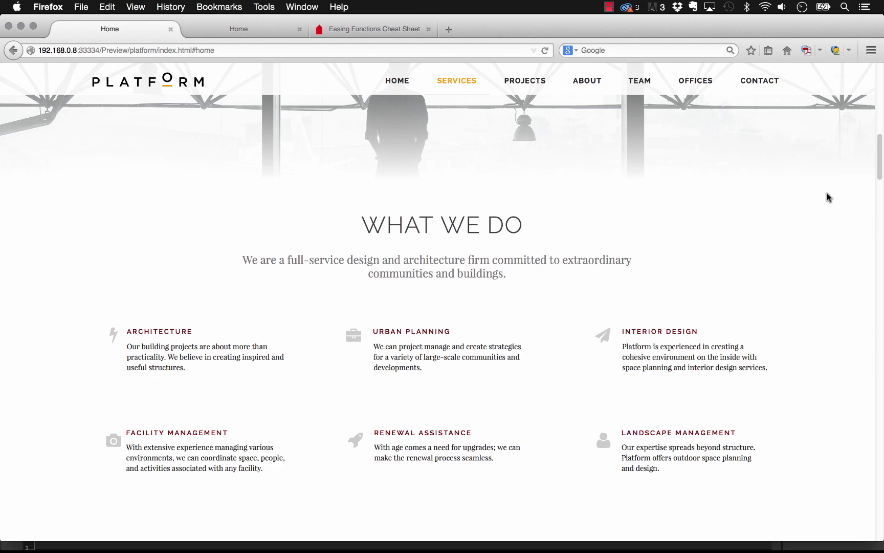
scroll(807, 196, down, 8)
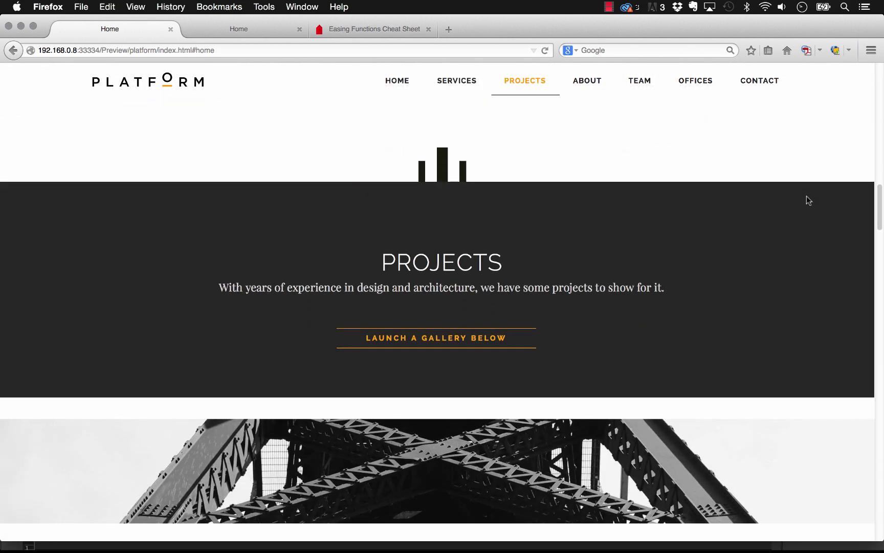
scroll(807, 196, down, 12)
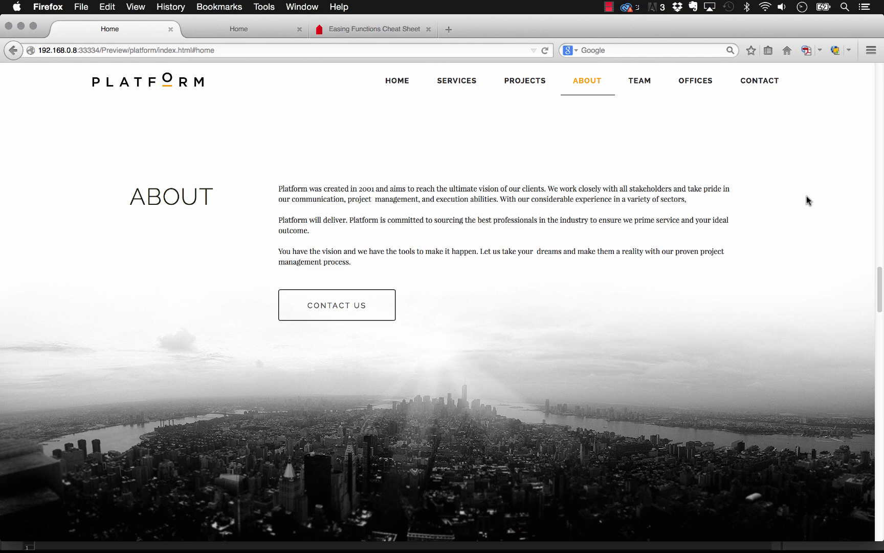
scroll(791, 228, down, 5)
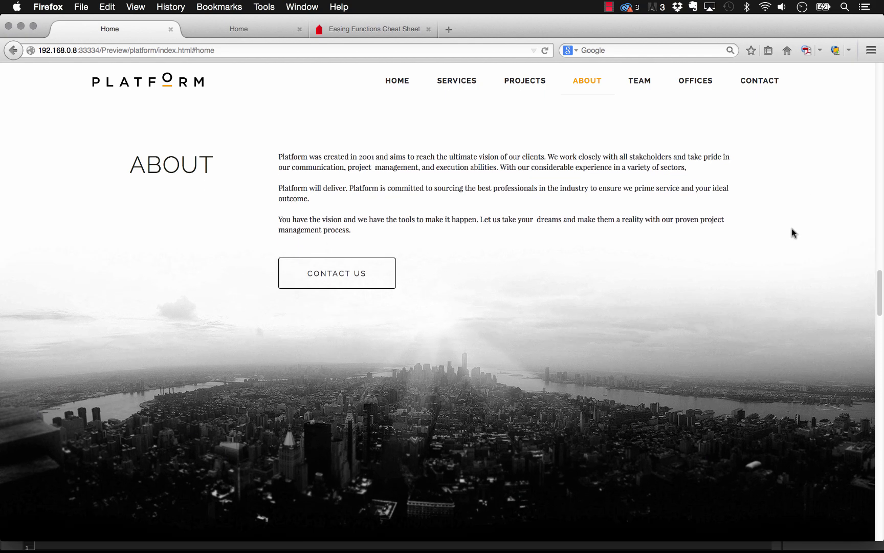
scroll(792, 228, down, 8)
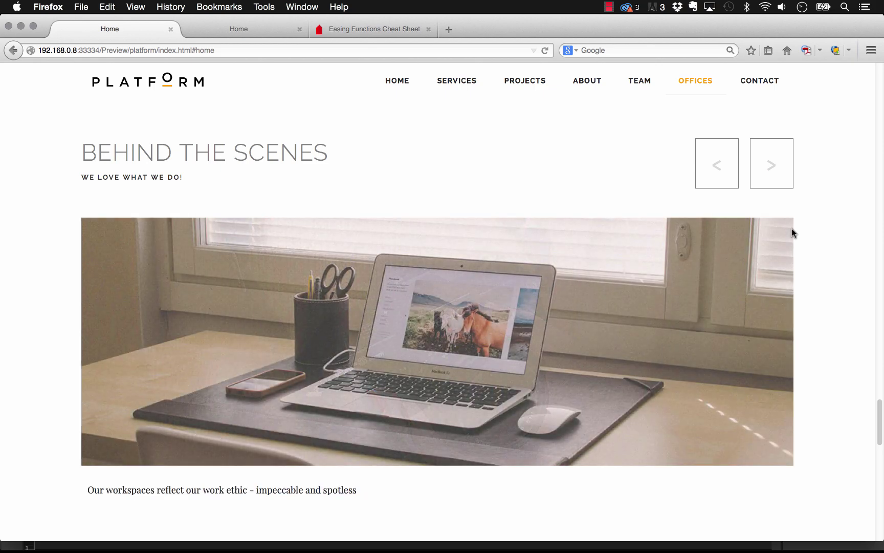
scroll(823, 252, down, 8)
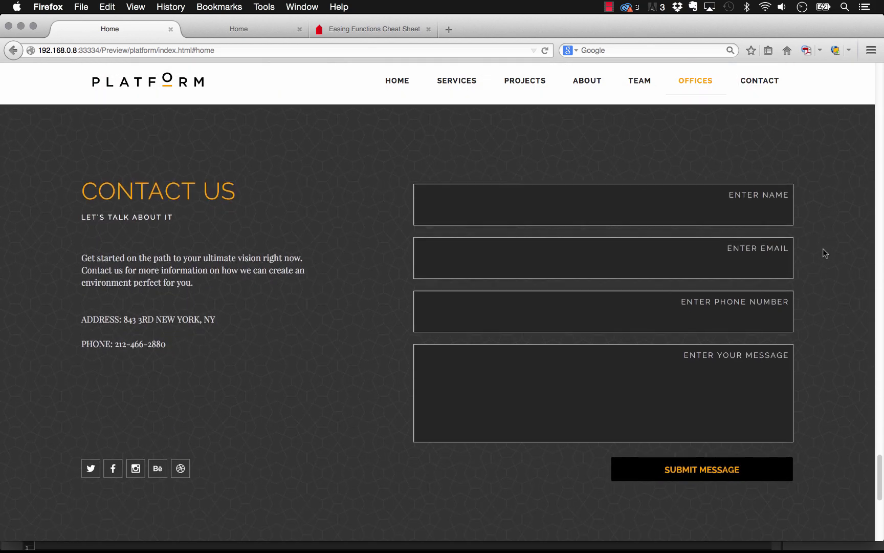
- Scroll back up through the Offices and Team sections to the About section
scroll(819, 255, up, 8)
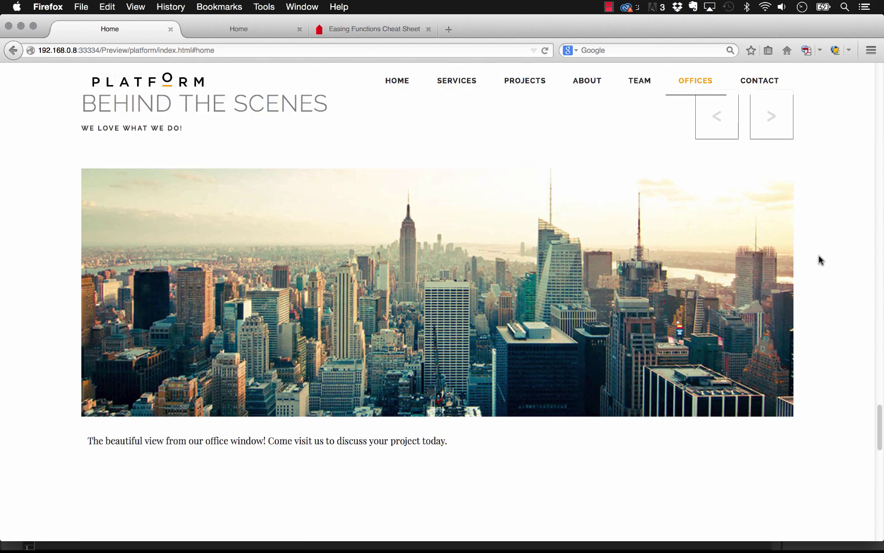
scroll(816, 261, up, 5)
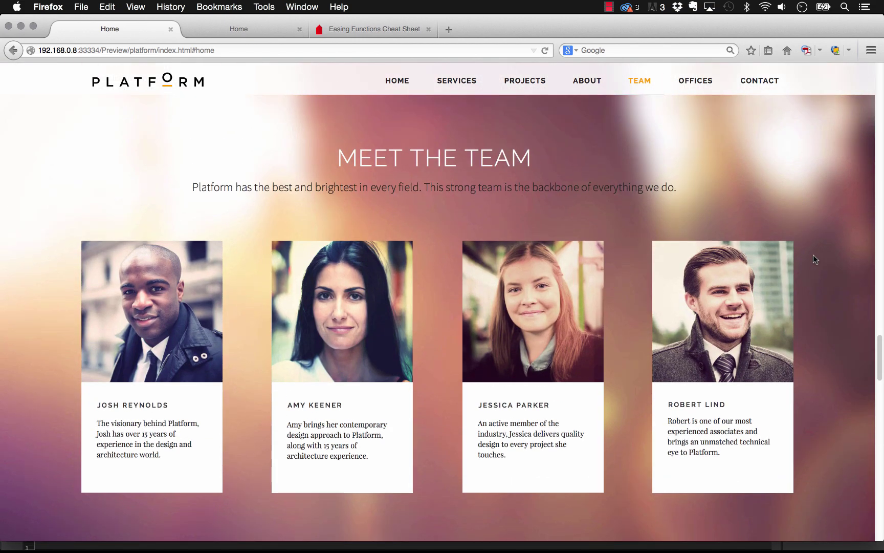
scroll(813, 255, up, 5)
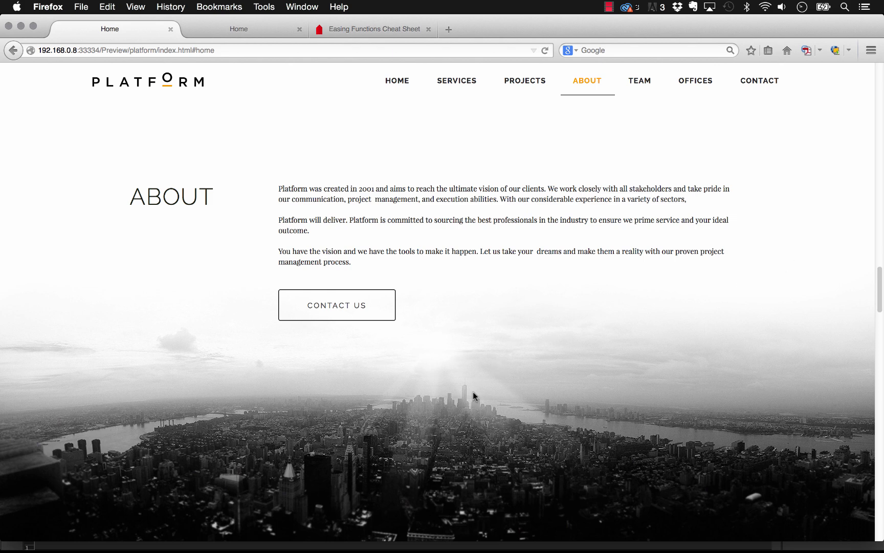
- Switch to Adobe Muse and place the 045 – Snap Scroll widget from the MuseThemes Toolbox outside the page, beside the header
click(351, 532)
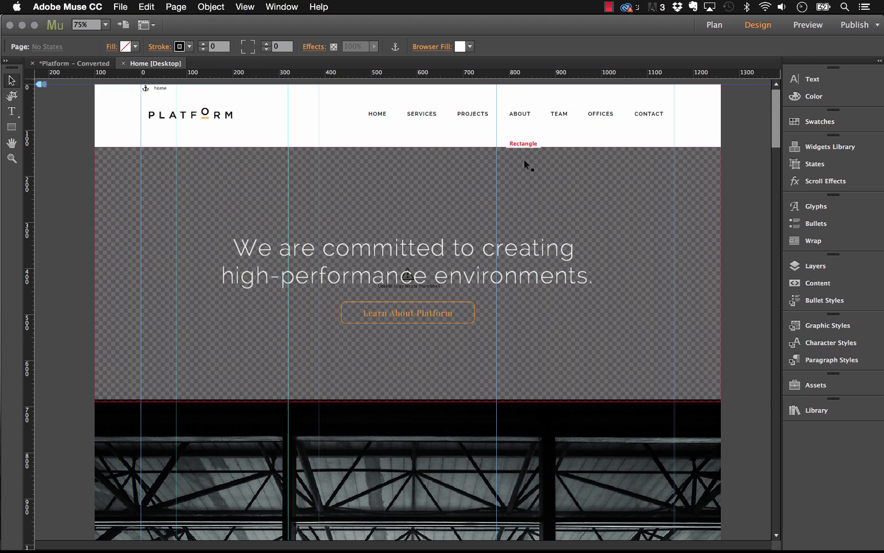
click(815, 412)
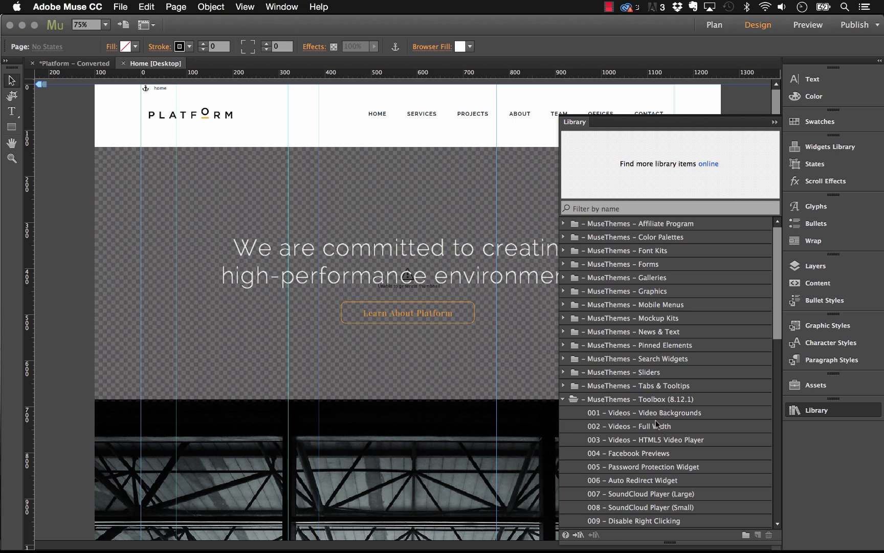
scroll(657, 420, down, 12)
click(629, 507)
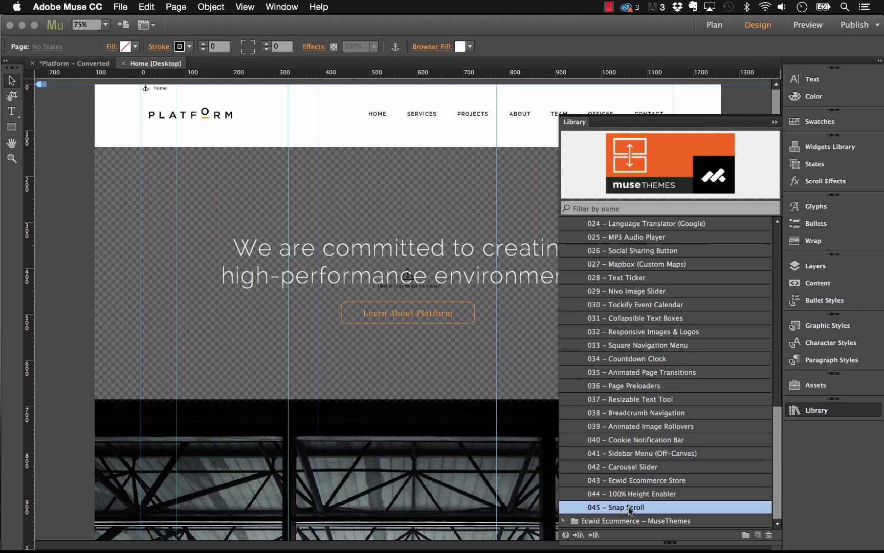
drag(638, 505, 48, 107)
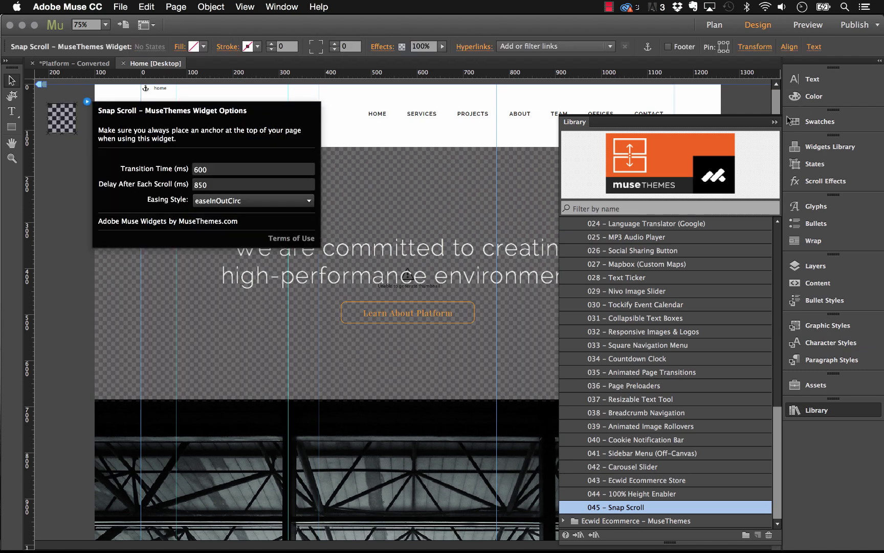
click(773, 125)
click(774, 124)
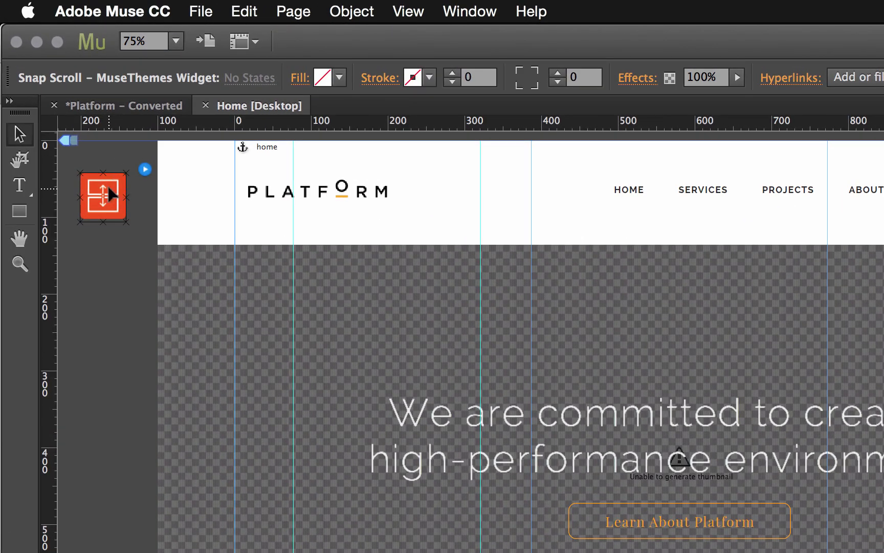
drag(111, 194, 116, 204)
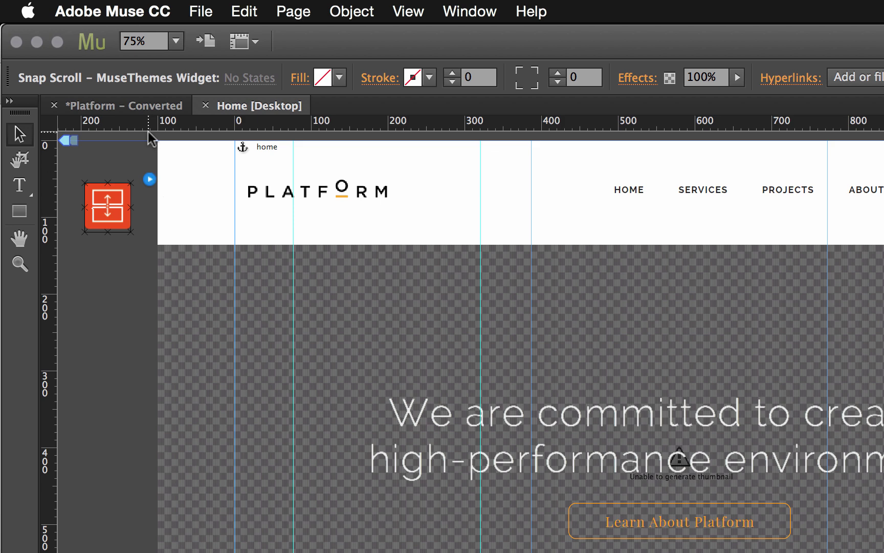
- Open the Snap Scroll widget options and examine the available easing styles without changing the selection
click(151, 179)
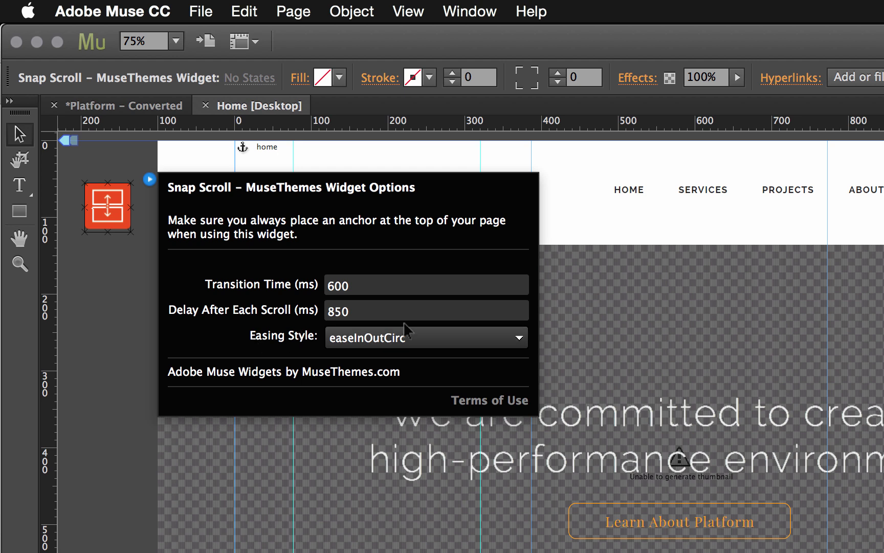
click(524, 336)
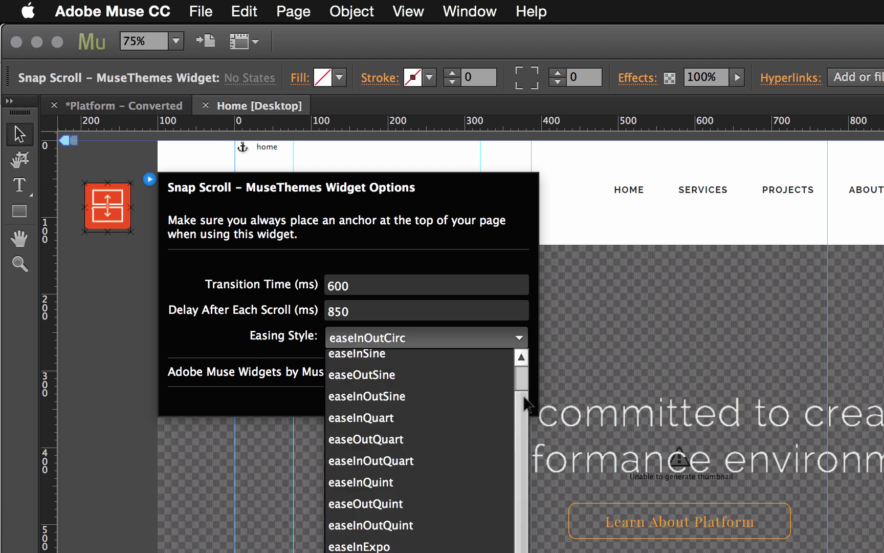
scroll(521, 368, up, 1)
scroll(524, 383, down, 2)
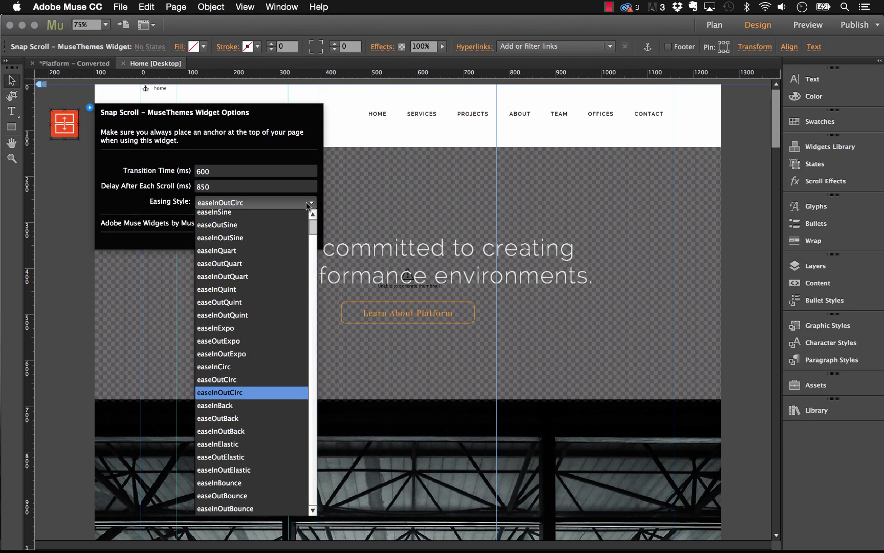
click(317, 194)
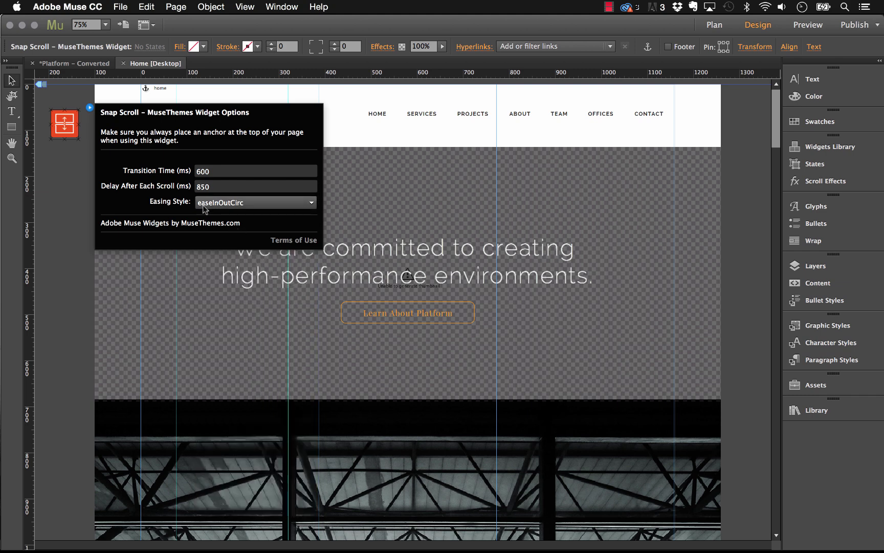
- Switch to Firefox and examine the easing curves on the Easing Functions Cheat Sheet, previewing easeInSine and easeOutSine
click(225, 545)
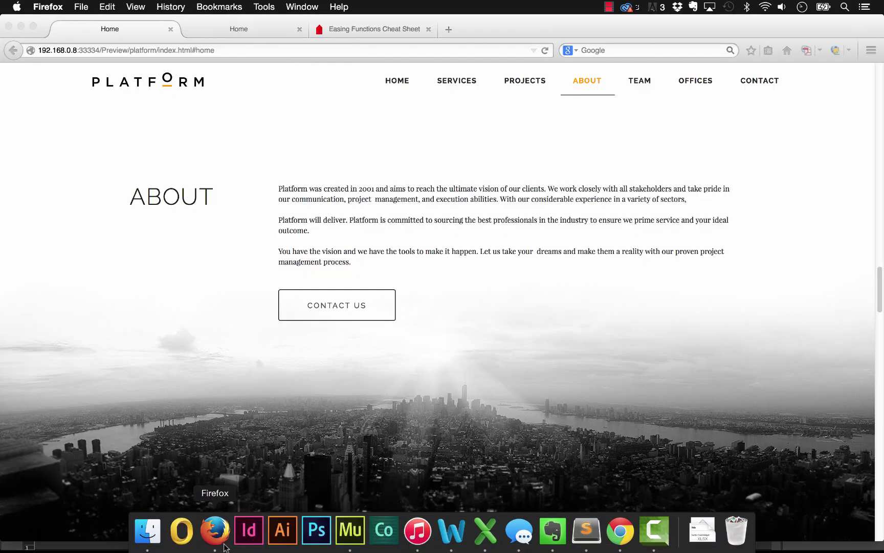
click(343, 30)
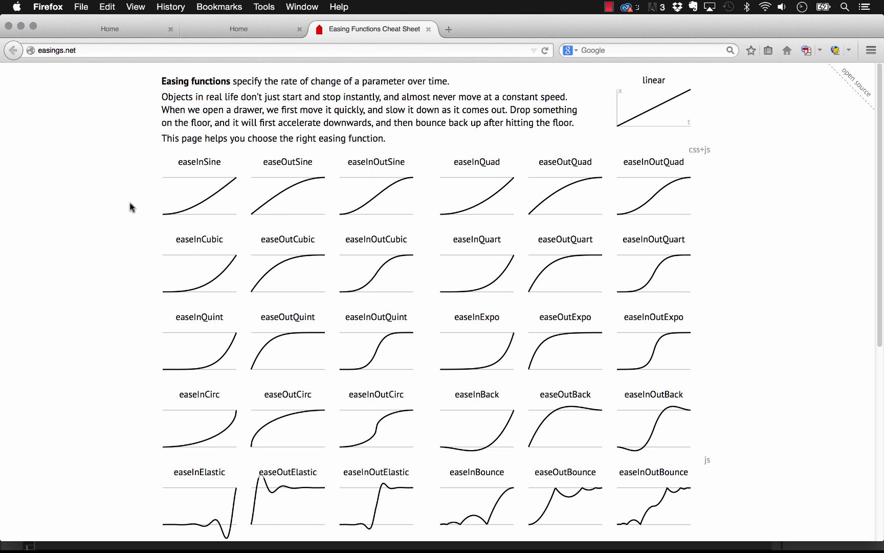
mouse_move(203, 202)
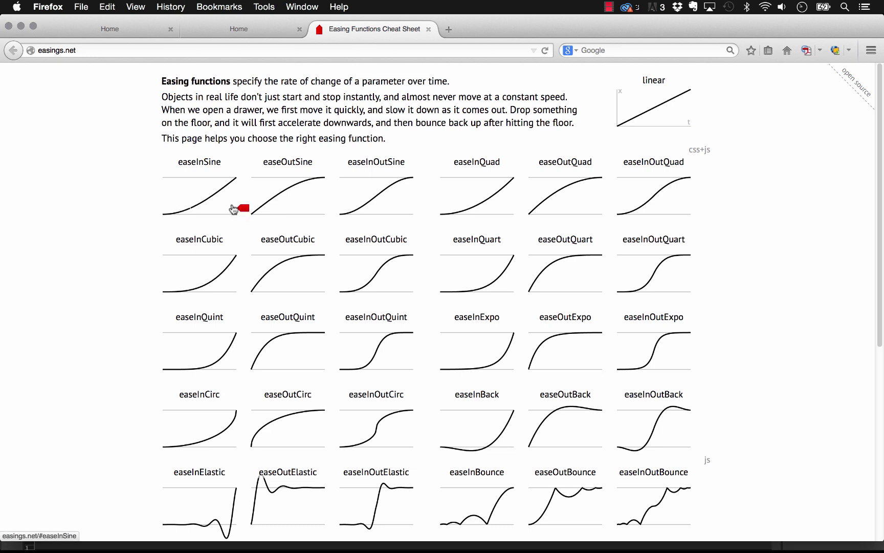
mouse_move(292, 201)
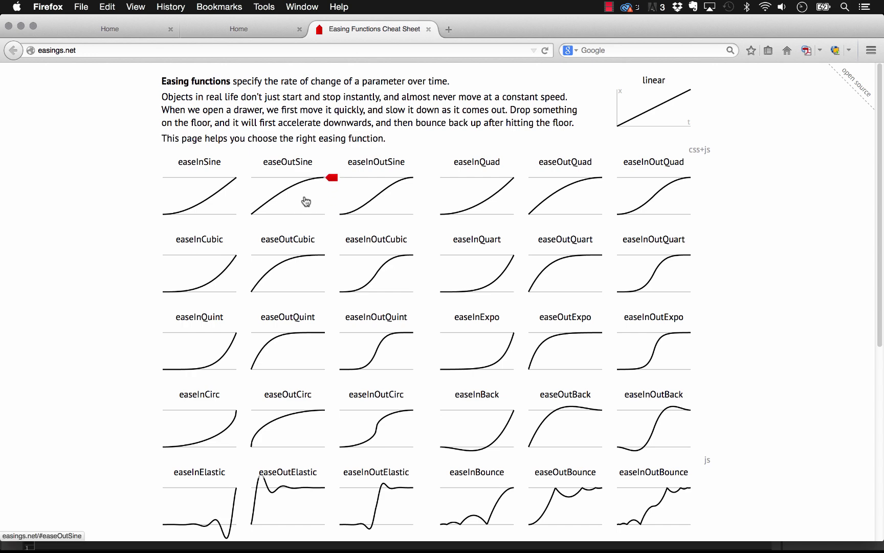
scroll(304, 201, down, 2)
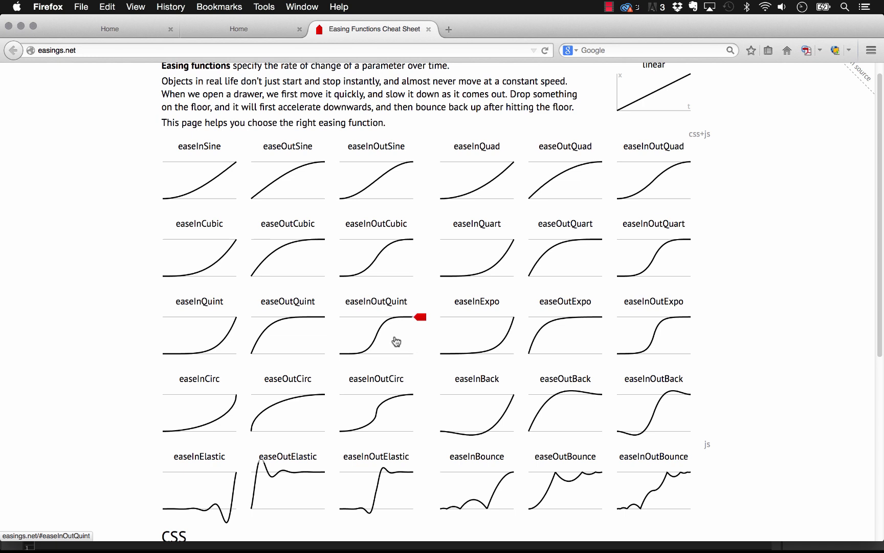
scroll(737, 328, down, 5)
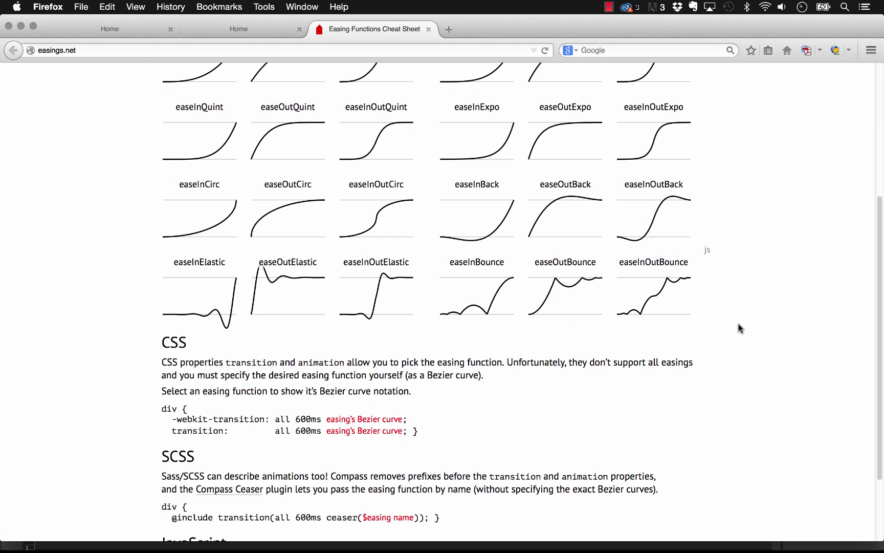
scroll(738, 328, up, 2)
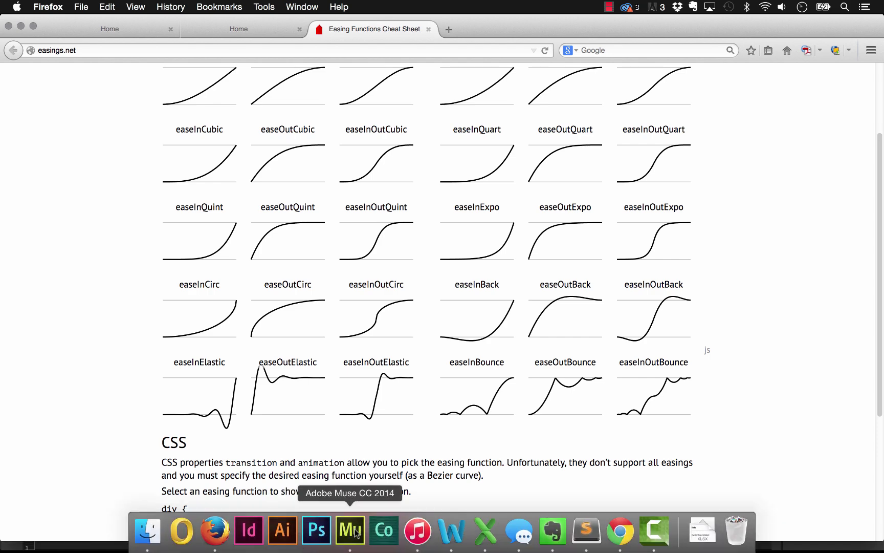
- Switch back to Adobe Muse and move the Snap Scroll widget slightly upward beside the page header
click(358, 531)
drag(62, 128, 61, 116)
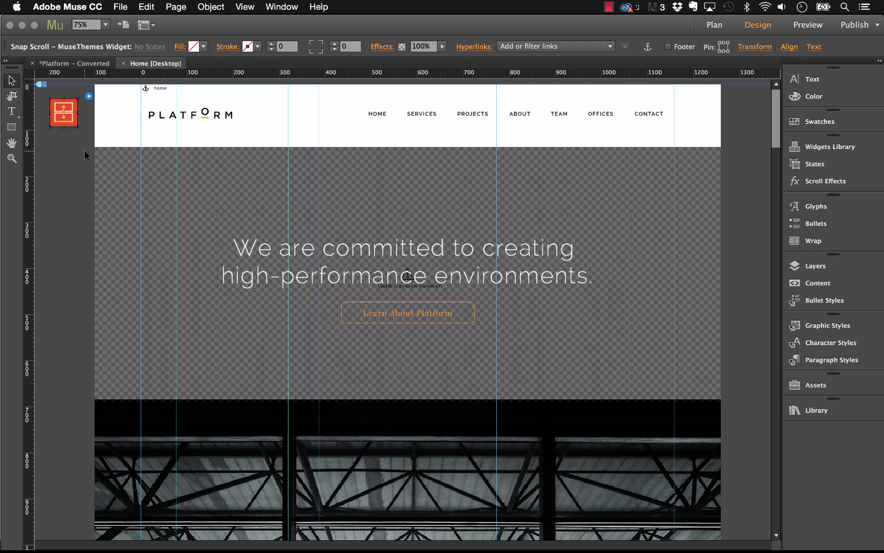
- Set the Snap Scroll widget's transition time to 1500 ms in its widget options
click(107, 120)
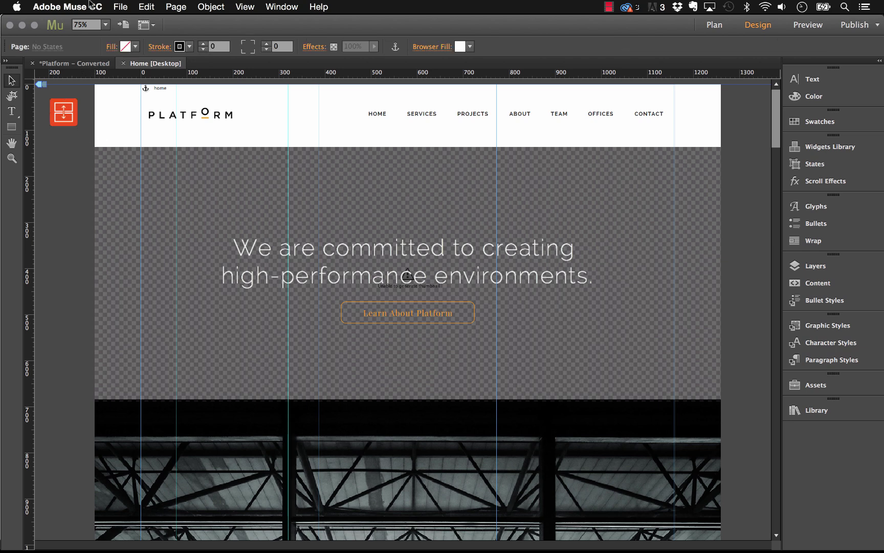
click(66, 121)
click(89, 95)
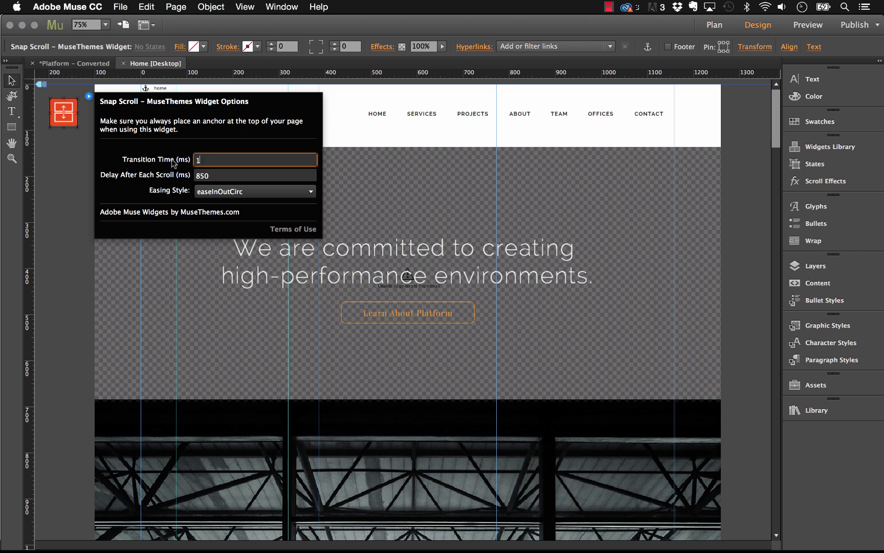
text(1500)
key(Tab)
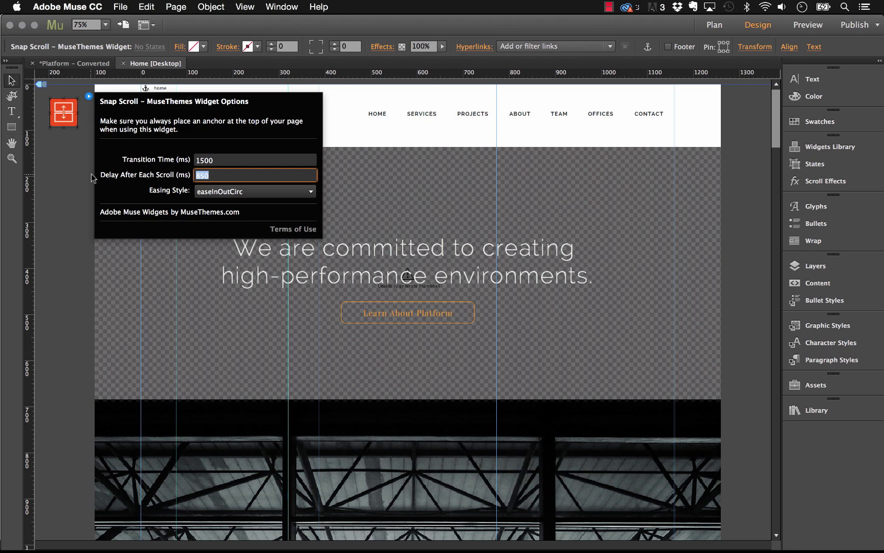
click(76, 160)
- Preview the home page in the browser and test the snap scrolling down to Projects and back up to the top
click(120, 6)
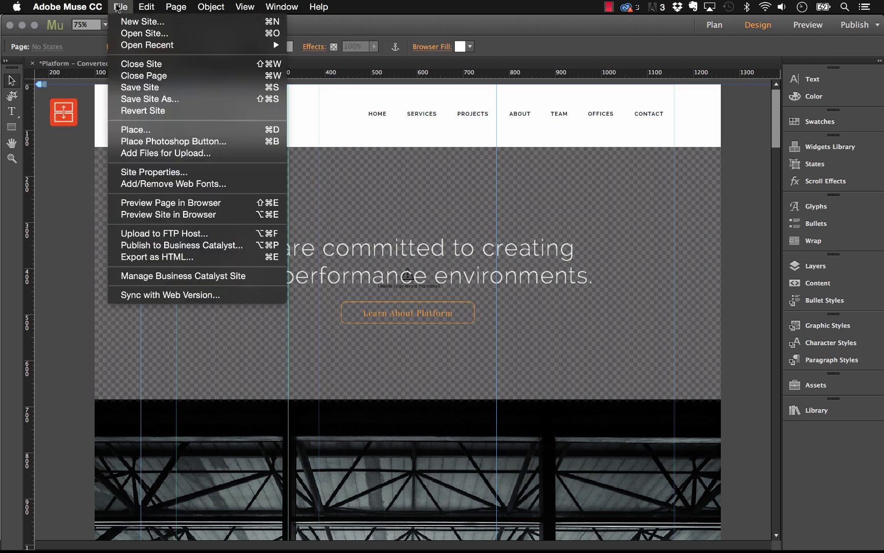
click(190, 202)
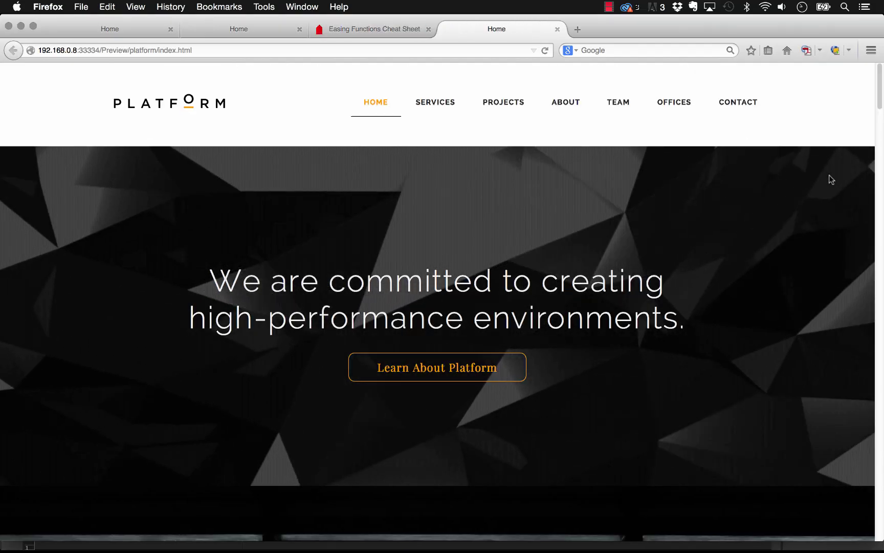
scroll(829, 177, down, 8)
scroll(829, 178, down, 5)
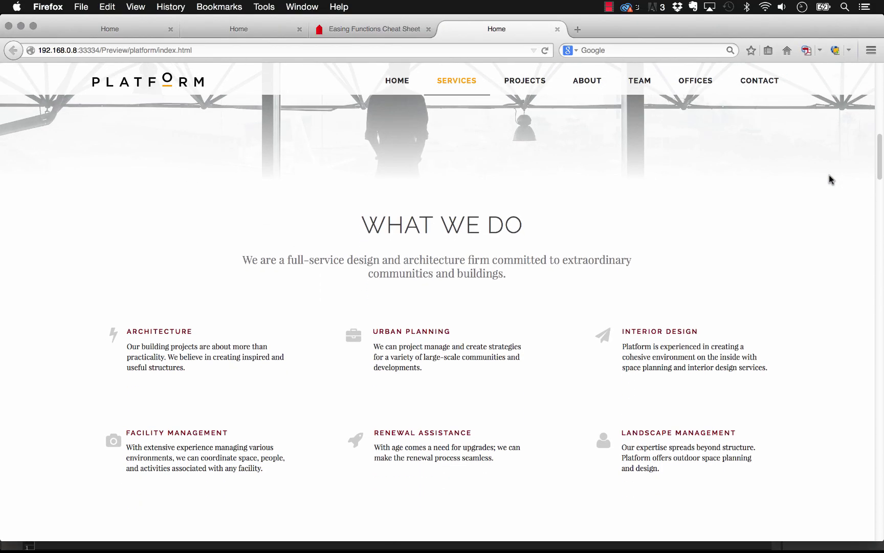
scroll(829, 179, down, 6)
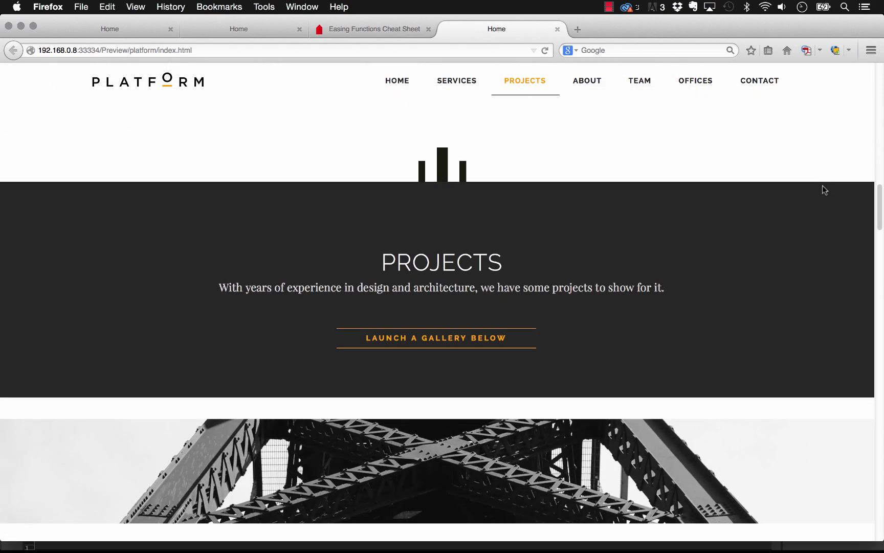
scroll(762, 208, up, 6)
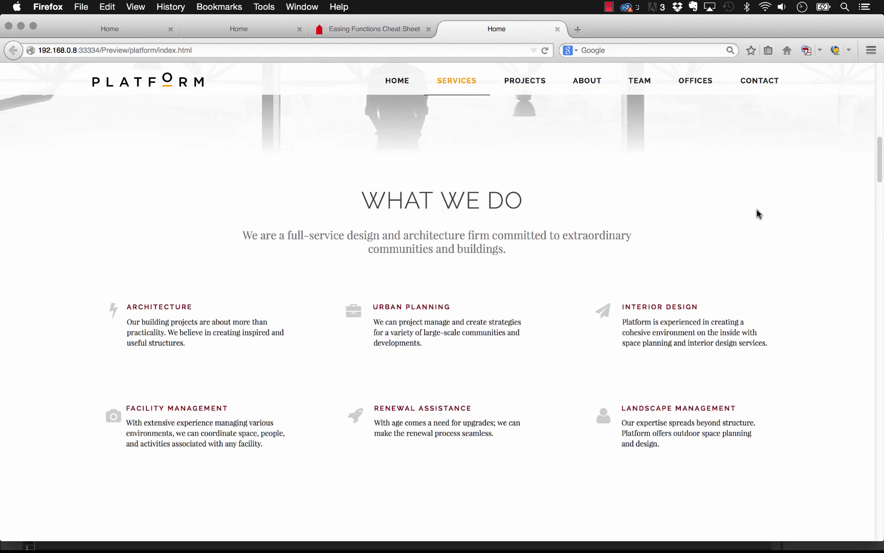
scroll(756, 212, up, 6)
- Switch back to Adobe Muse and move the home anchor along the page's upper edge to its upper-left corner at X -100
mouse_move(316, 537)
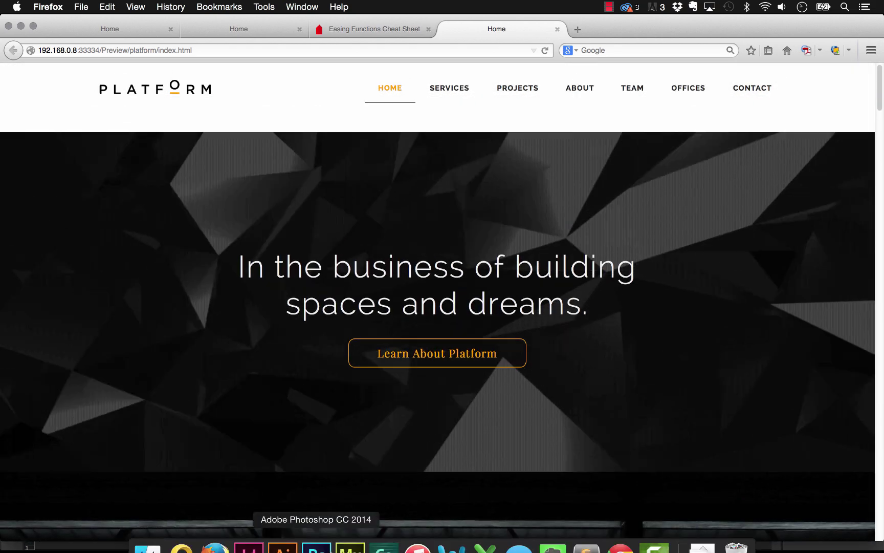
click(349, 532)
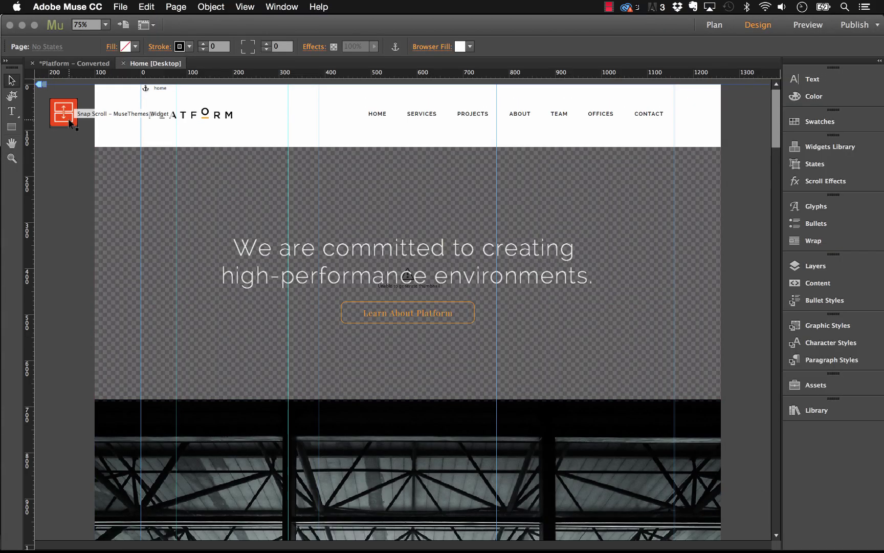
click(145, 89)
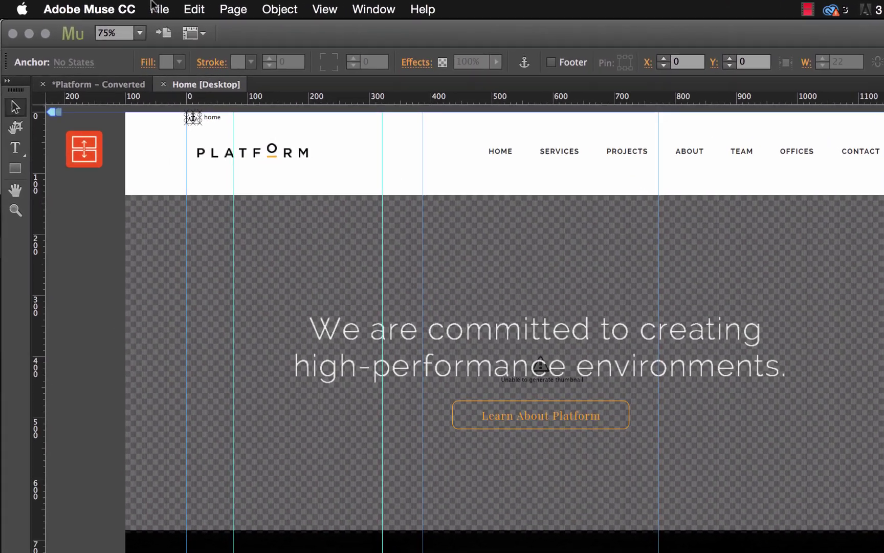
click(106, 25)
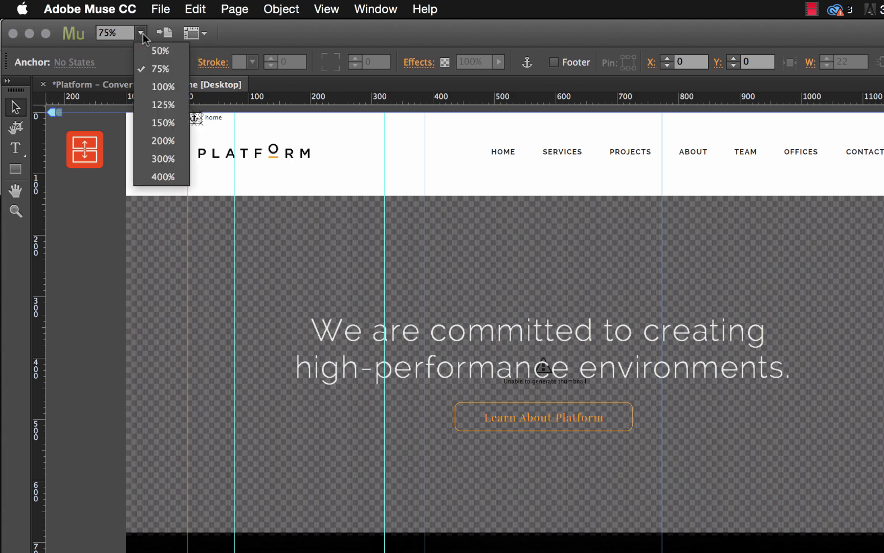
click(163, 104)
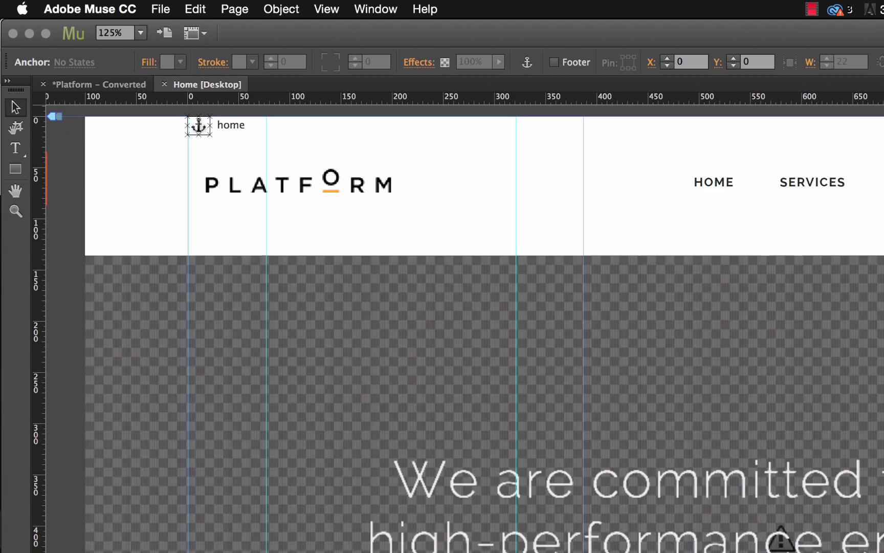
scroll(247, 180, left, 3)
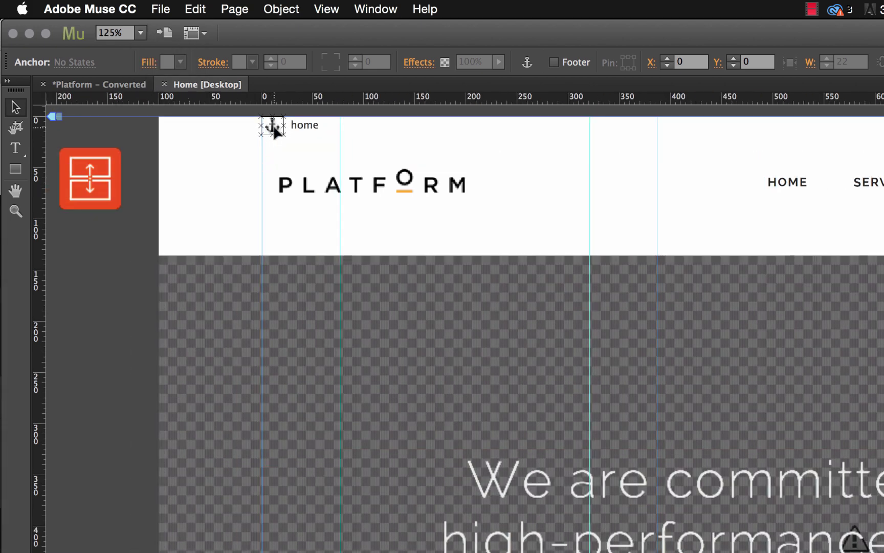
mouse_move(275, 129)
mouse_down()
mouse_move(164, 127)
mouse_move(172, 128)
mouse_up()
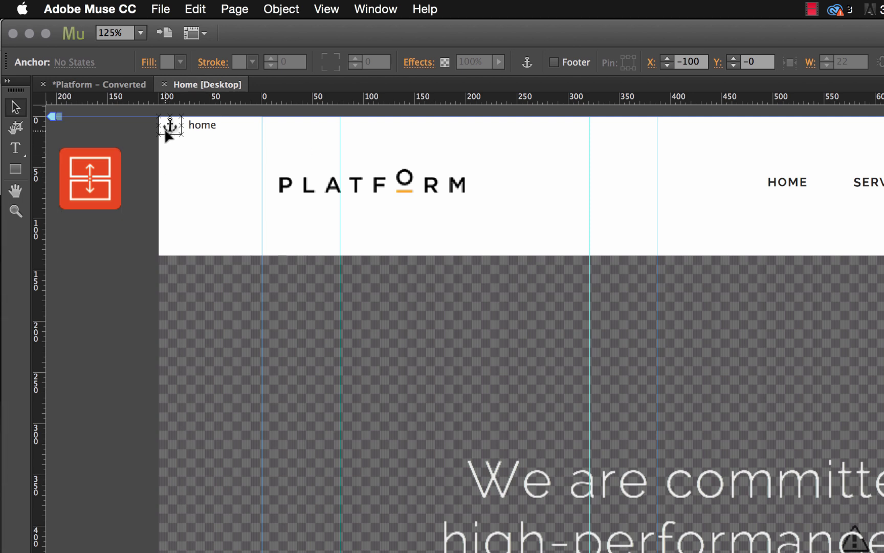
click(114, 350)
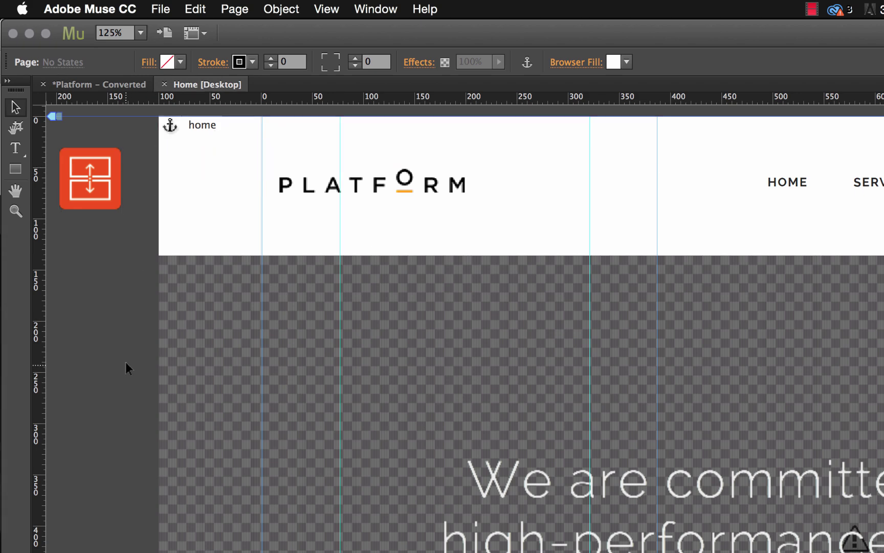
- Nudge the Snap Scroll widget slightly closer to the page, keeping it beside the header
drag(93, 185, 105, 188)
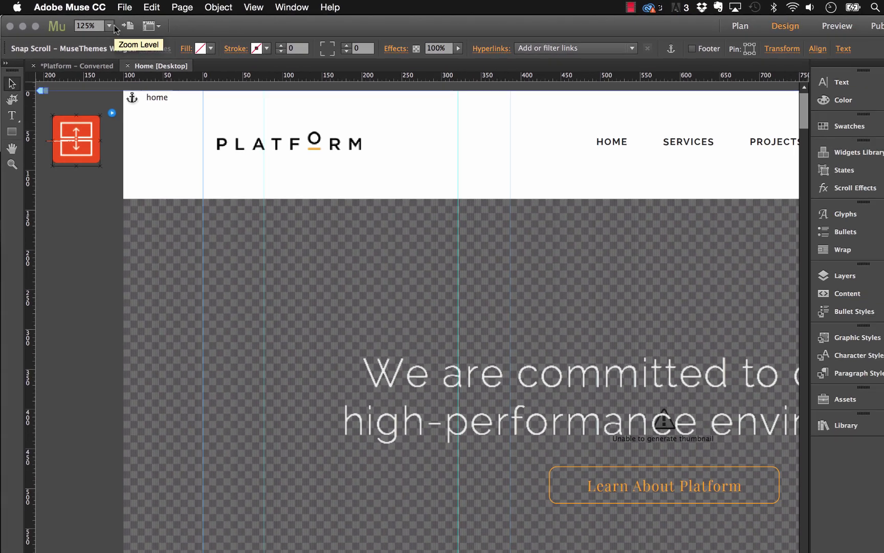
click(140, 32)
click(122, 65)
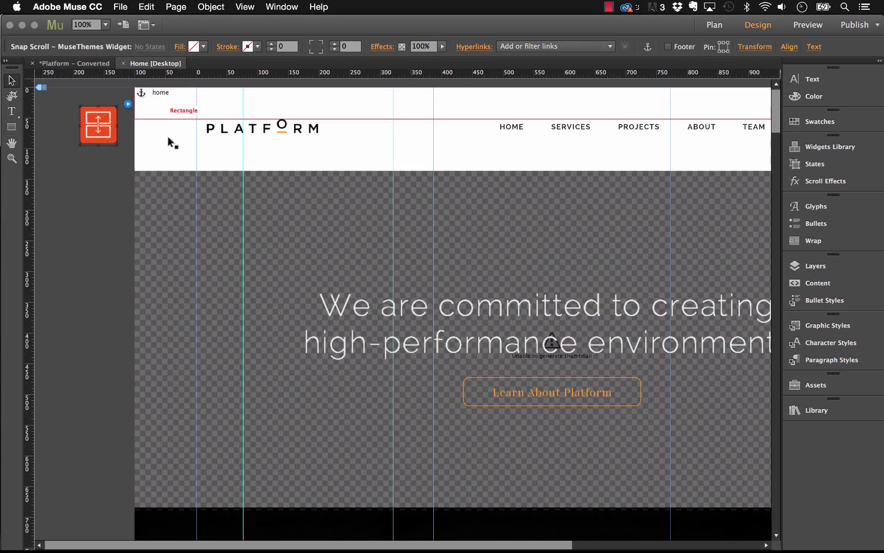
- Switch to the Firefox page preview and check the snap scrolling from Home through Services to Projects
click(206, 540)
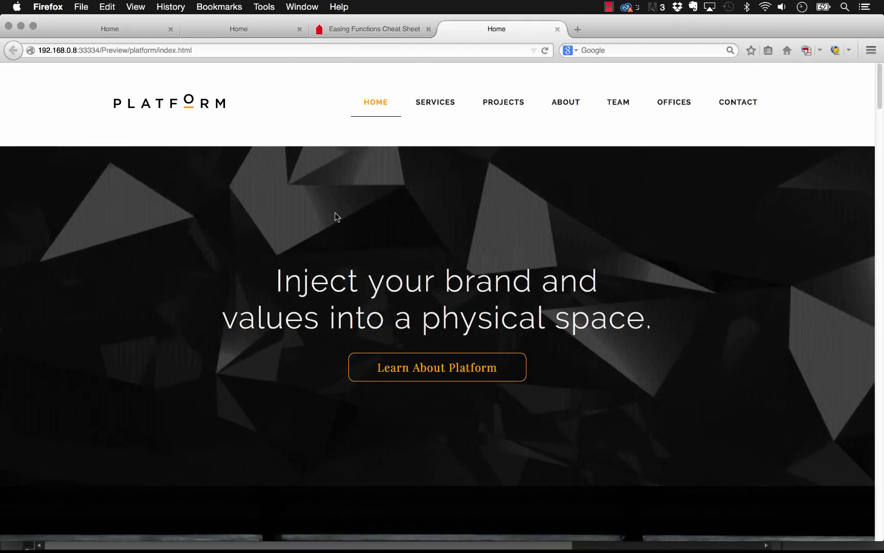
scroll(334, 213, down, 10)
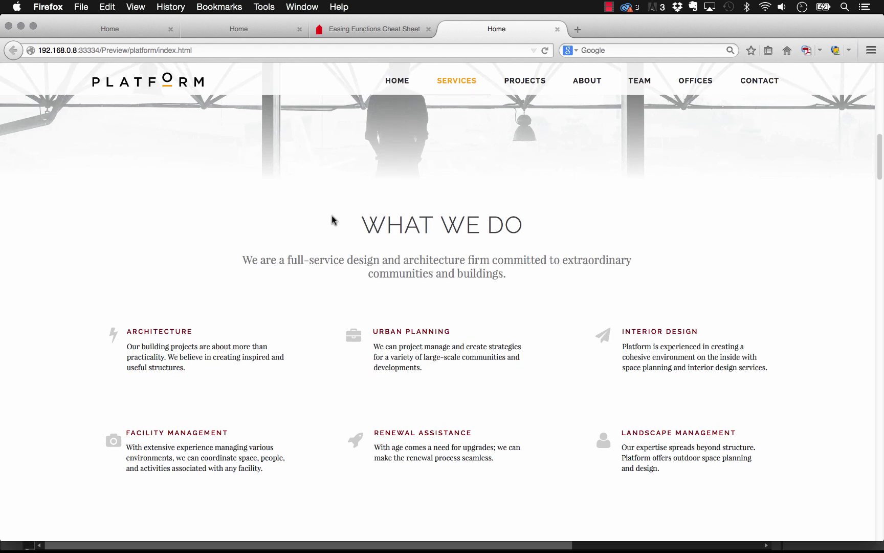
scroll(332, 220, down, 10)
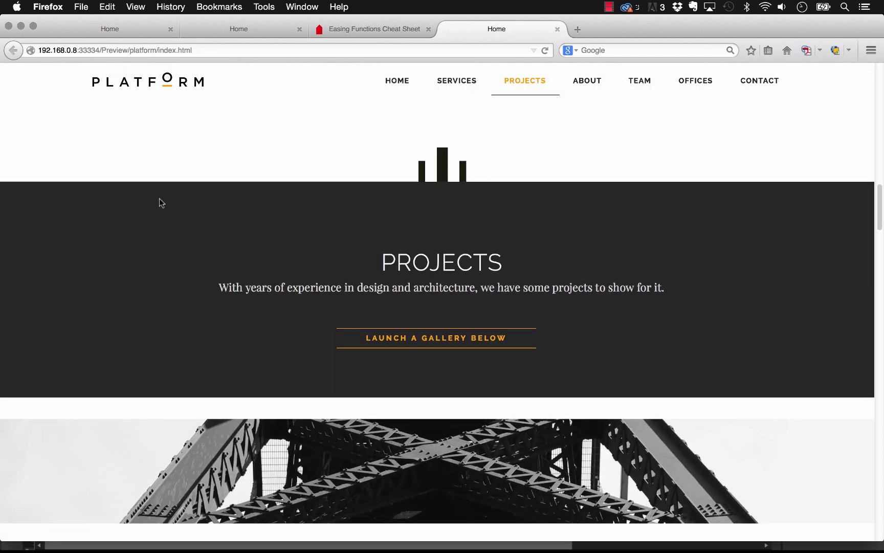